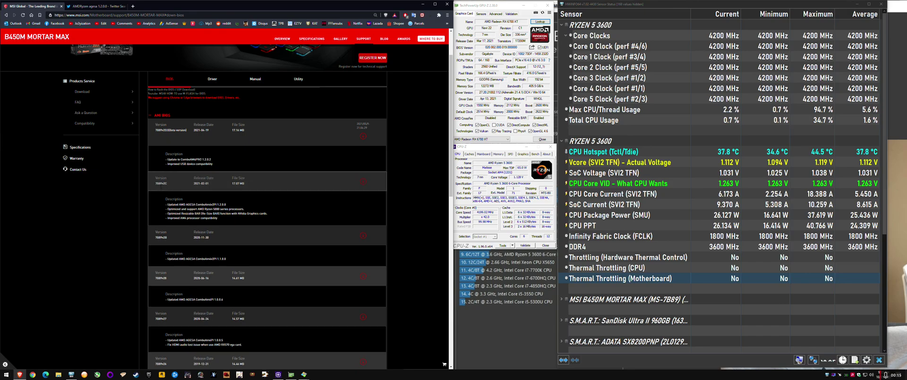
Scroll the BIOS list and select '1.1.0.0' in the older BIOS's AGESA changelog entry.
{"action": "scroll", "coordinate": [197, 167], "scroll_direction": "up", "scroll_amount": 2}
{"action": "scroll", "coordinate": [213, 293], "scroll_direction": "down", "scroll_amount": 3}
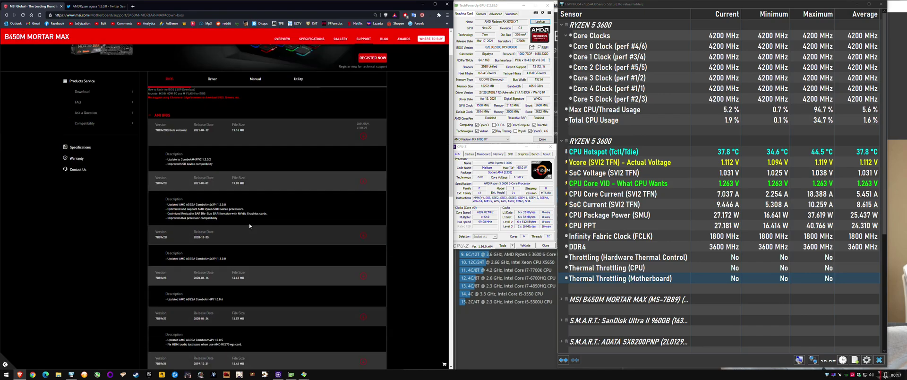
{"action": "scroll", "coordinate": [213, 293], "scroll_direction": "up", "scroll_amount": 3}
{"action": "scroll", "coordinate": [213, 293], "scroll_direction": "down", "scroll_amount": 1}
{"action": "scroll", "coordinate": [213, 293], "scroll_direction": "down", "scroll_amount": 1}
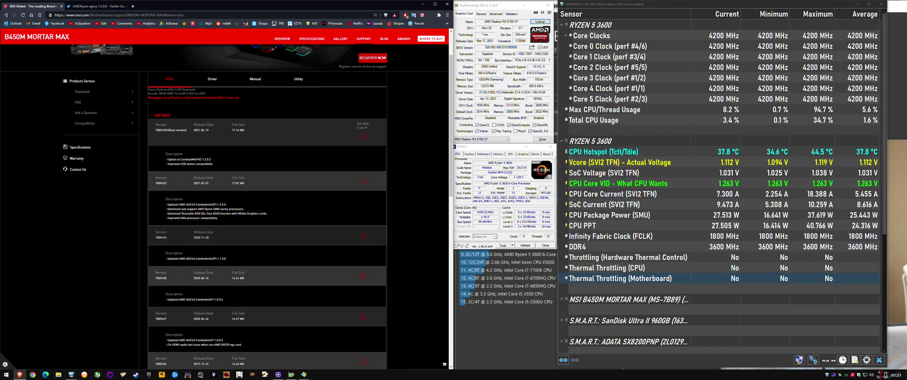
{"action": "double_click", "coordinate": [221, 258]}
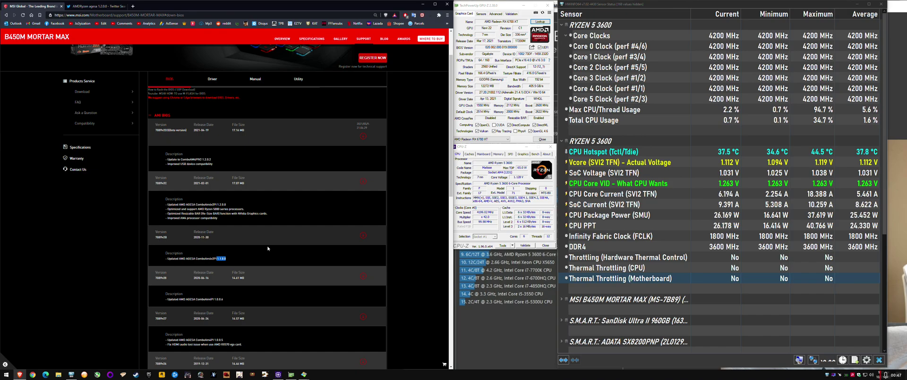
Select the AGESA ComboAm4v2PI 1.2.0.0 line in the 2021-02-01 changelog, then view AMD's Twitter results.
{"action": "left_click", "coordinate": [253, 262]}
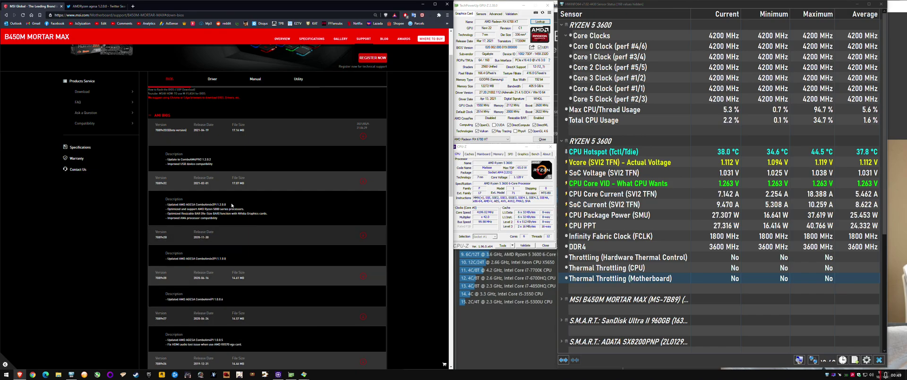
{"action": "left_click_drag", "start_coordinate": [226, 205], "coordinate": [168, 204]}
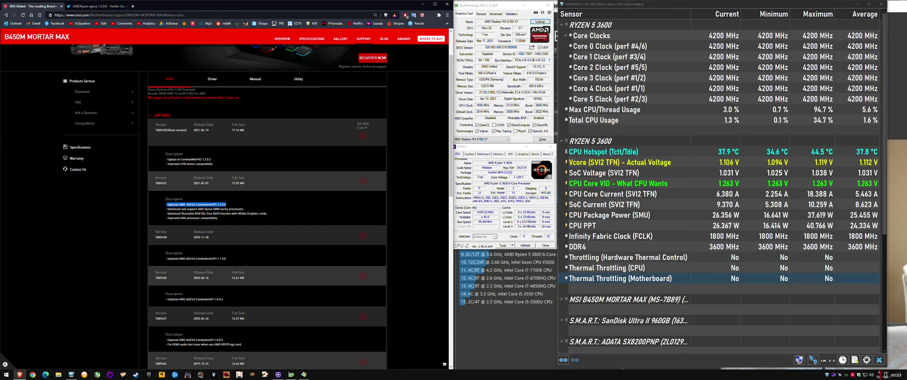
{"action": "left_click_drag", "start_coordinate": [186, 205], "coordinate": [231, 205]}
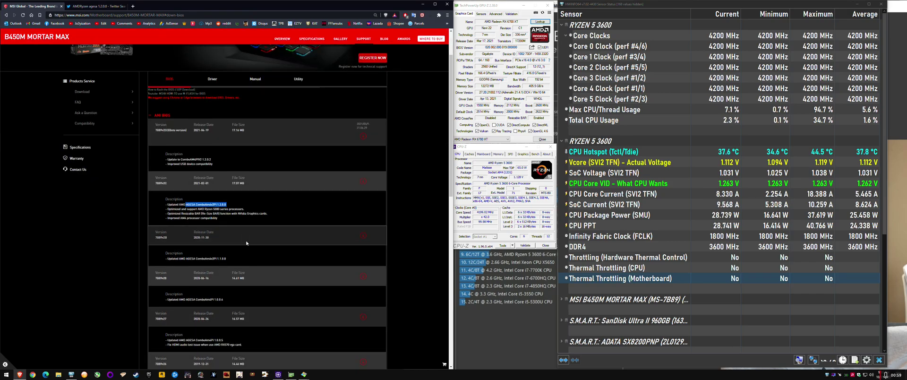
{"action": "scroll", "coordinate": [246, 243], "scroll_direction": "up", "scroll_amount": 1}
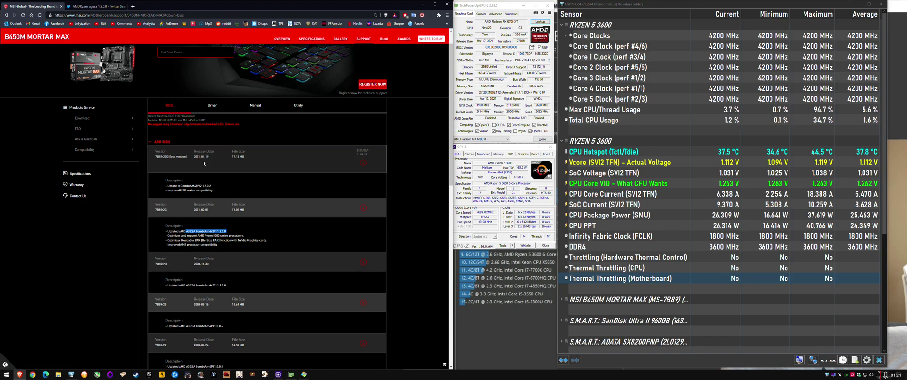
{"action": "left_click", "coordinate": [92, 5]}
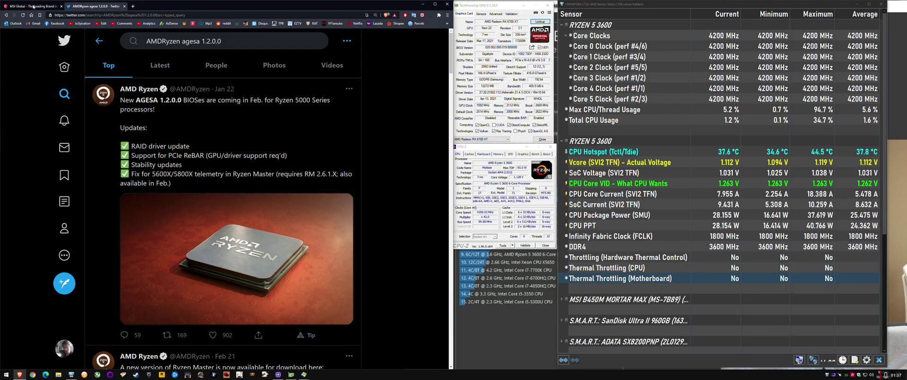
Back on the MSI BIOS page, highlight the NVidia graphics cards Resizable BAR line.
{"action": "key", "text": "ctrl+shift+Tab"}
{"action": "left_click_drag", "start_coordinate": [270, 240], "coordinate": [224, 240]}
{"action": "scroll", "coordinate": [231, 214], "scroll_direction": "down", "scroll_amount": 1}
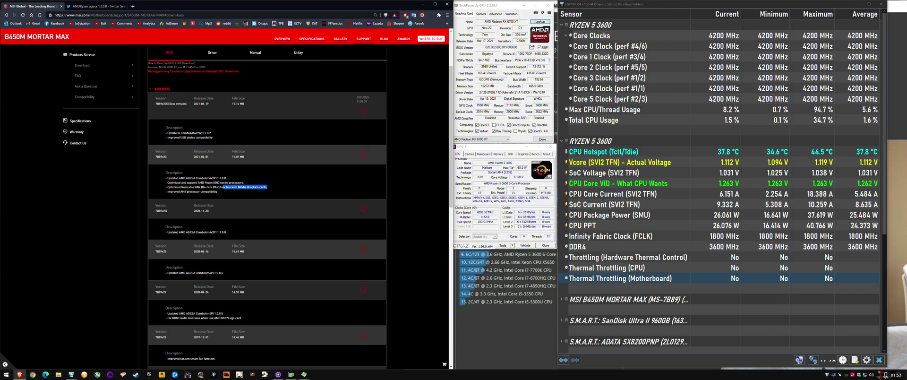
Highlight the AGESA ComboAm4v2PI 1.2.0.0 line and compare it against AMD's tweet.
{"action": "left_click_drag", "start_coordinate": [180, 178], "coordinate": [227, 178]}
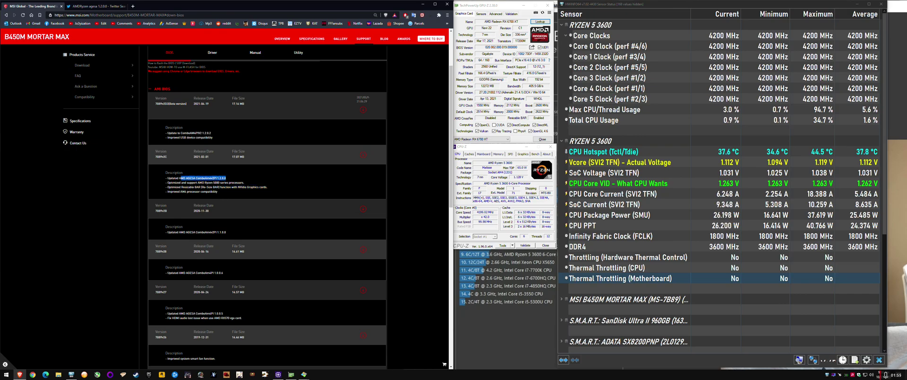
{"action": "left_click", "coordinate": [94, 6]}
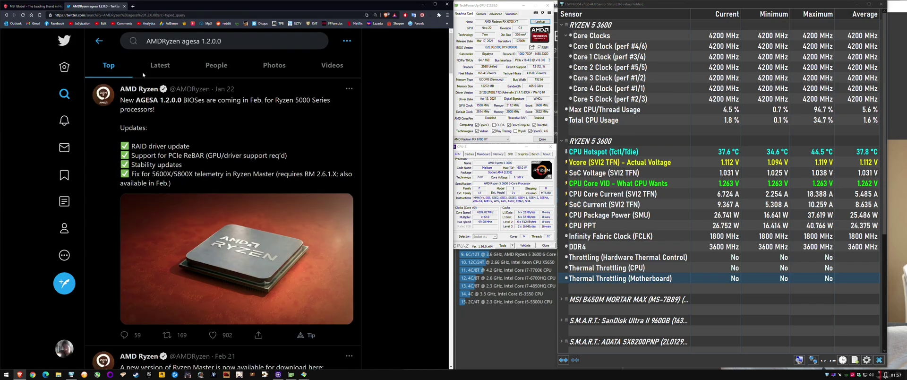
{"action": "left_click", "coordinate": [31, 6]}
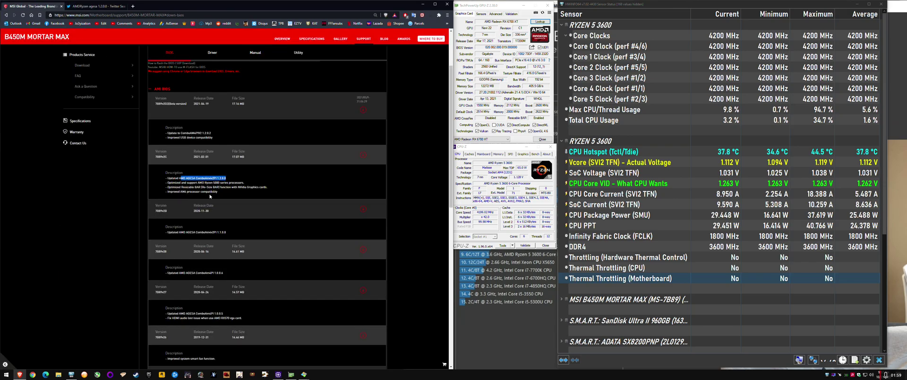
{"action": "left_click", "coordinate": [78, 5]}
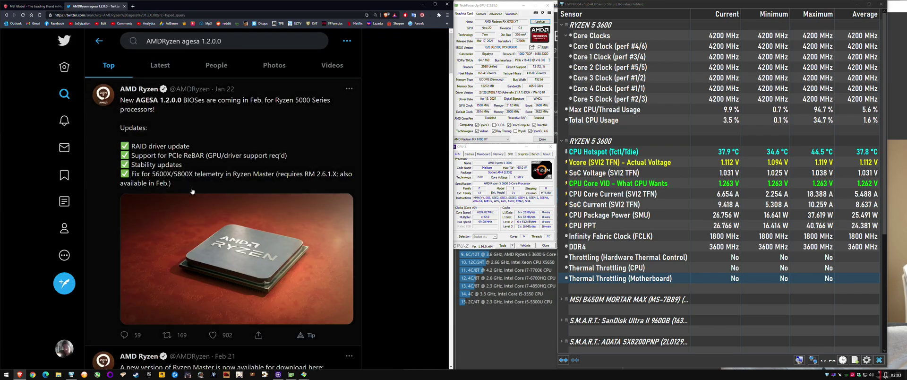
{"action": "scroll", "coordinate": [201, 196], "scroll_direction": "down", "scroll_amount": 2}
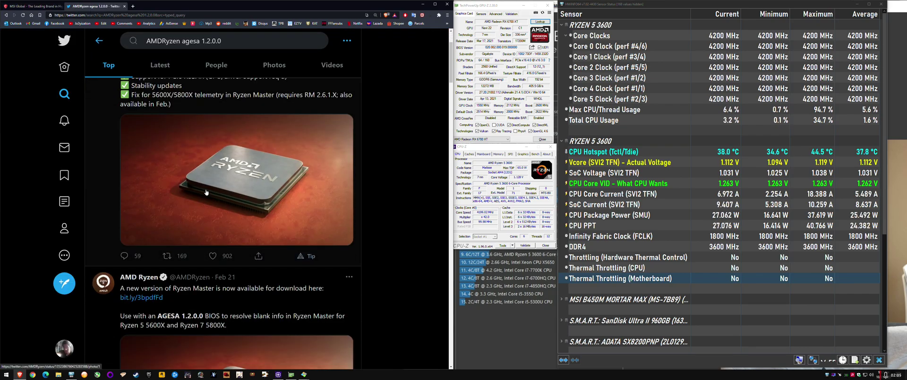
{"action": "scroll", "coordinate": [206, 192], "scroll_direction": "up", "scroll_amount": 2}
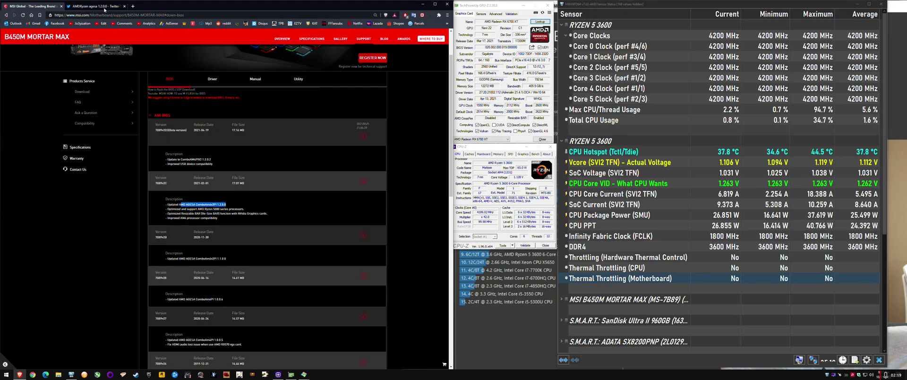
{"action": "left_click", "coordinate": [94, 6]}
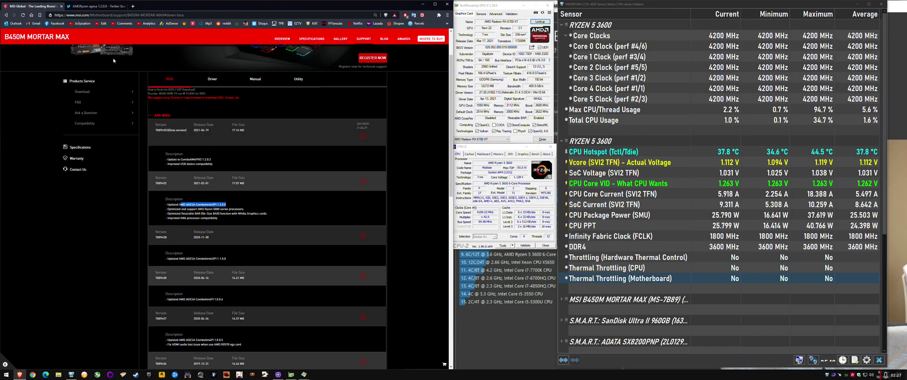
Scroll through the B450M Mortar Max BIOS versions and the AGESA 1.2.0.0 tweet to read the changelogs.
{"action": "scroll", "coordinate": [264, 163], "scroll_direction": "up", "scroll_amount": 1}
{"action": "scroll", "coordinate": [264, 163], "scroll_direction": "up", "scroll_amount": 1}
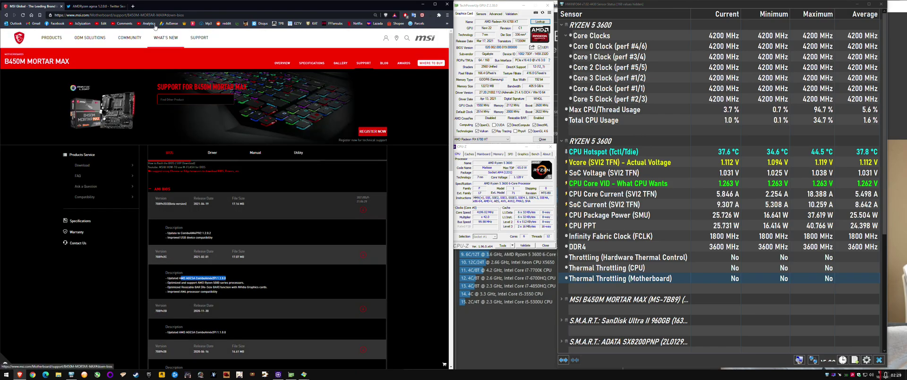
{"action": "left_click", "coordinate": [94, 6]}
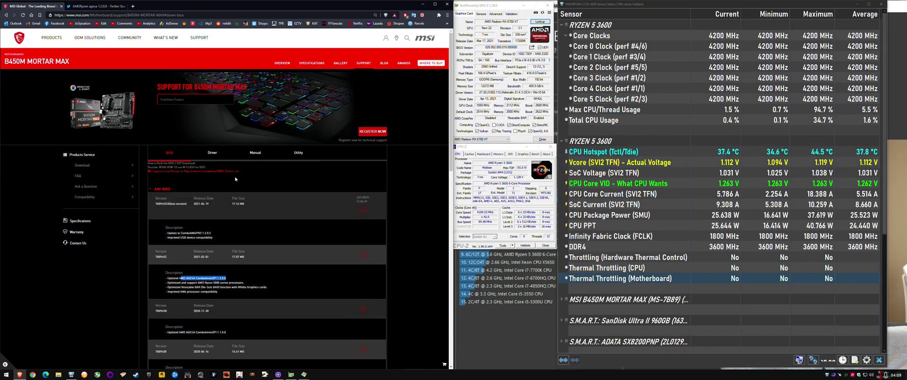
{"action": "scroll", "coordinate": [226, 244], "scroll_direction": "down", "scroll_amount": 2}
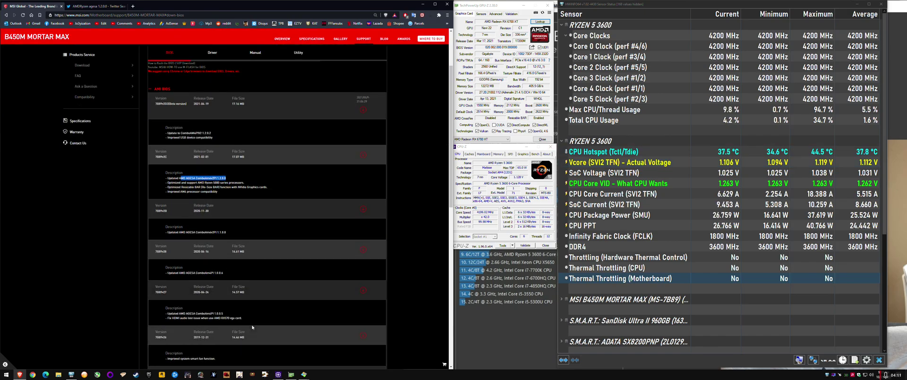
{"action": "scroll", "coordinate": [254, 319], "scroll_direction": "up", "scroll_amount": 1}
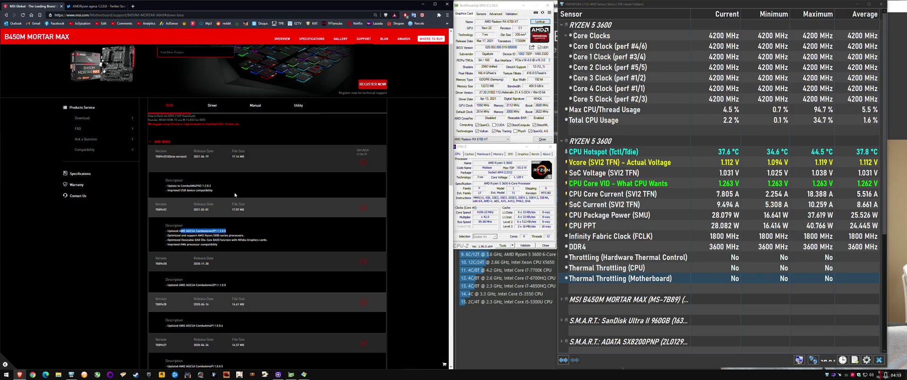
{"action": "scroll", "coordinate": [254, 294], "scroll_direction": "down", "scroll_amount": 2}
{"action": "scroll", "coordinate": [254, 294], "scroll_direction": "up", "scroll_amount": 2}
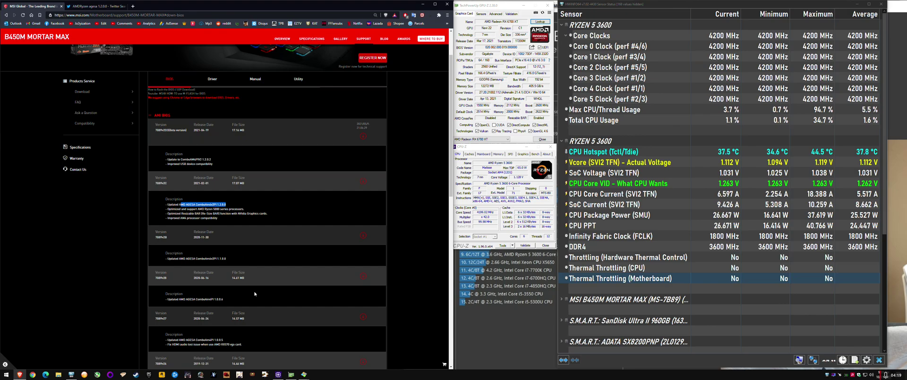
{"action": "scroll", "coordinate": [253, 288], "scroll_direction": "up", "scroll_amount": 2}
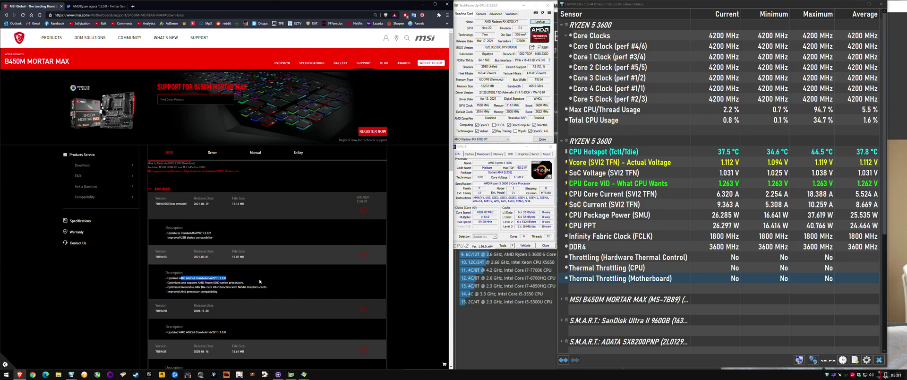
Minimize the browser and HWiNFO, and close CPU-Z and GPU-Z to reveal the 3817 cb and 3815 cb results.
{"action": "left_click", "coordinate": [422, 5]}
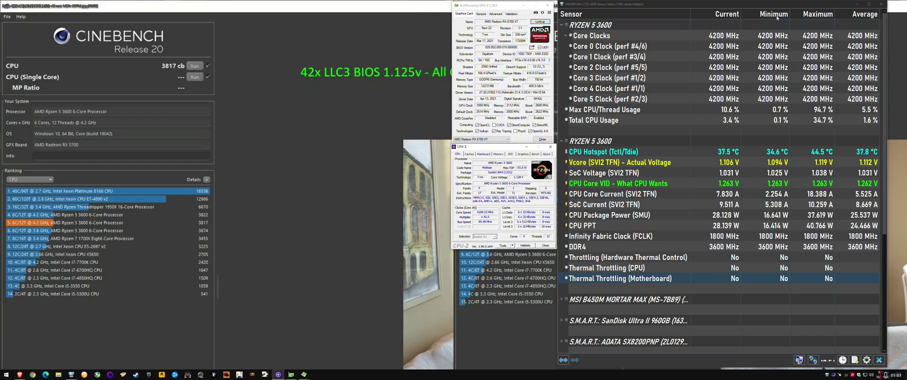
{"action": "left_click", "coordinate": [856, 4]}
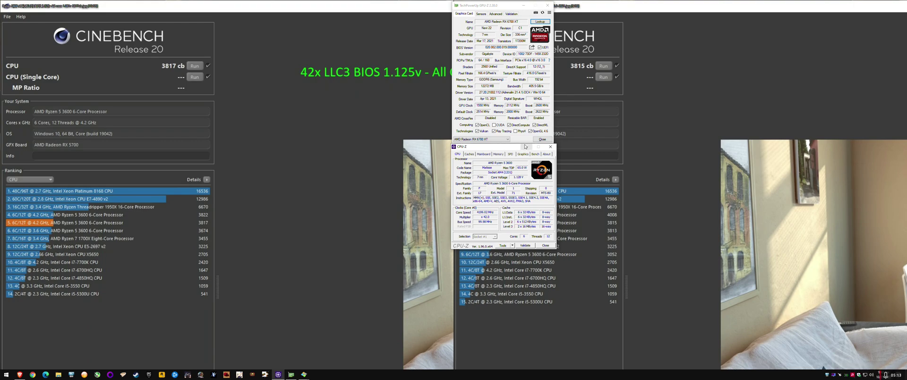
{"action": "left_click", "coordinate": [550, 147]}
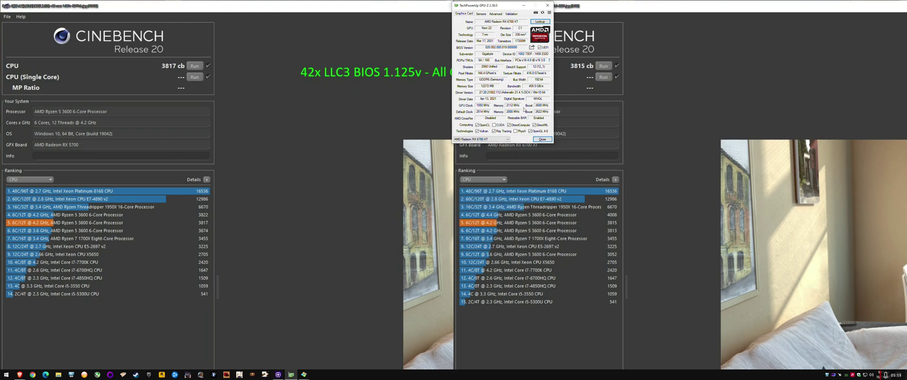
{"action": "left_click", "coordinate": [525, 5]}
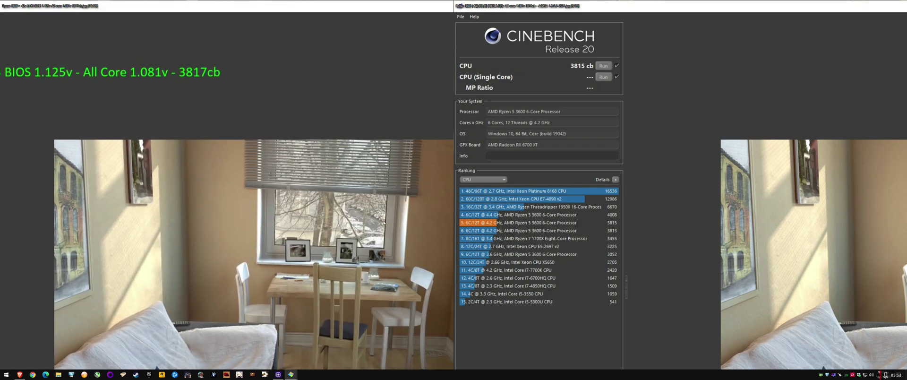
Scroll the earlier HWiNFO screenshot to its CPU core voltages beside the newer Vcore 1.112 V screenshot.
{"action": "scroll", "coordinate": [384, 222], "scroll_direction": "down", "scroll_amount": 5}
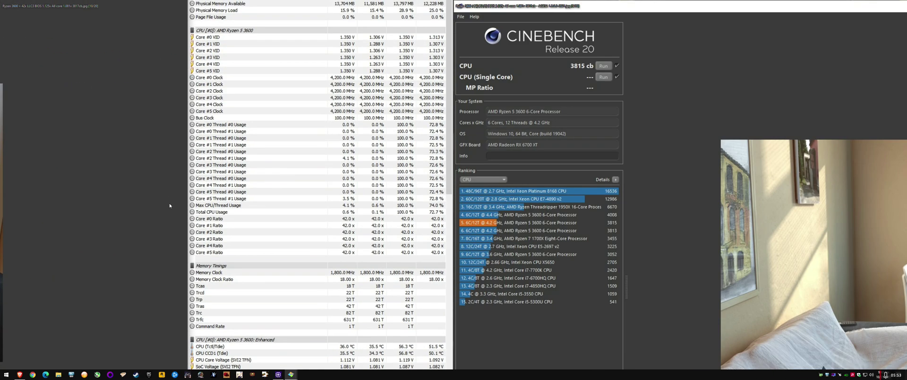
{"action": "scroll", "coordinate": [174, 193], "scroll_direction": "up", "scroll_amount": 2}
{"action": "scroll", "coordinate": [179, 227], "scroll_direction": "down", "scroll_amount": 7}
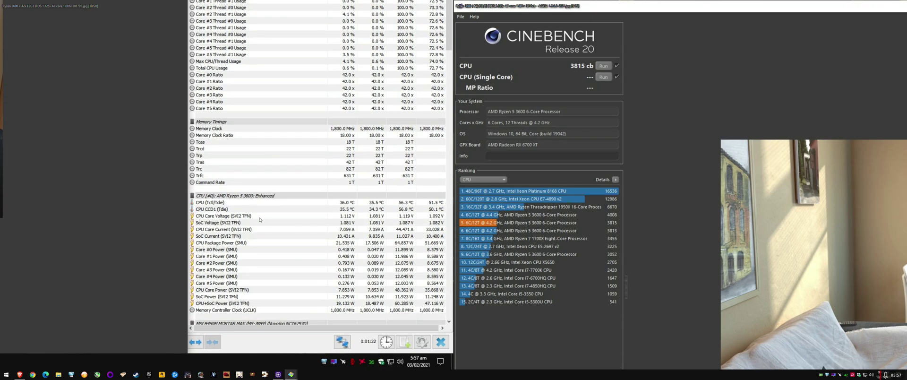
{"action": "scroll", "coordinate": [365, 140], "scroll_direction": "up", "scroll_amount": 7}
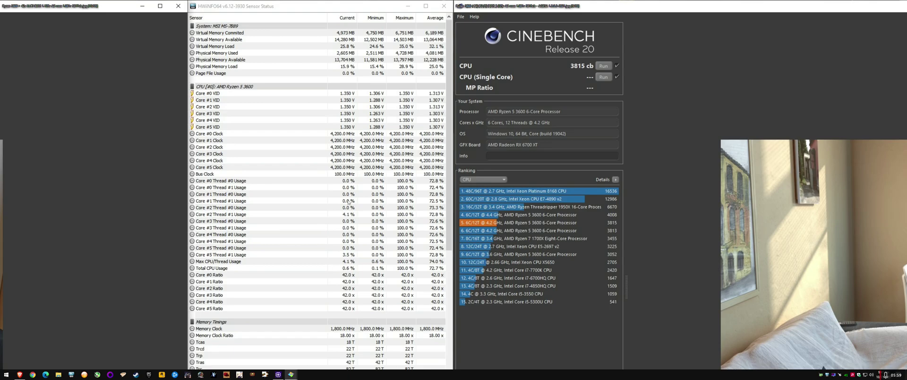
{"action": "scroll", "coordinate": [374, 125], "scroll_direction": "down", "scroll_amount": 7}
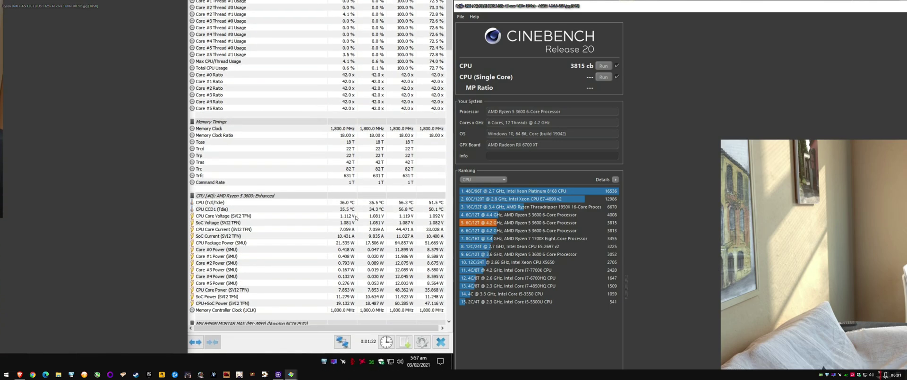
{"action": "scroll", "coordinate": [355, 217], "scroll_direction": "up", "scroll_amount": 5}
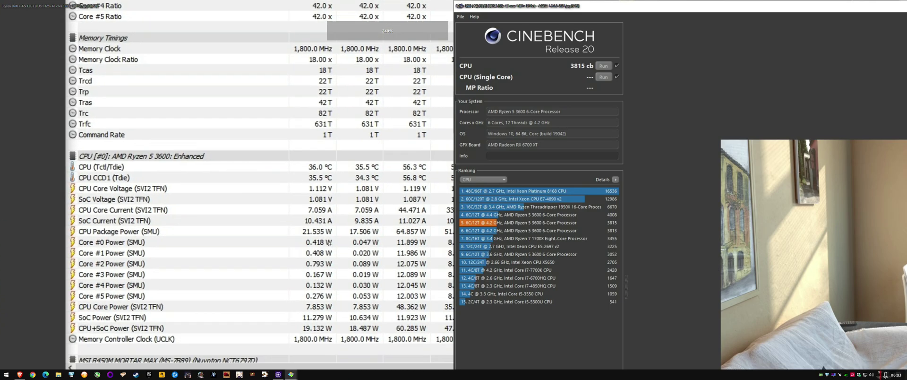
{"action": "scroll", "coordinate": [324, 191], "scroll_direction": "up", "scroll_amount": 3}
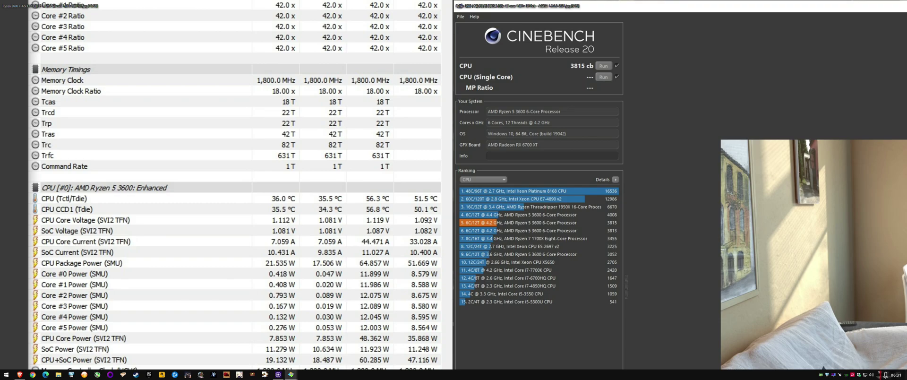
{"action": "scroll", "coordinate": [415, 132], "scroll_direction": "up", "scroll_amount": 10}
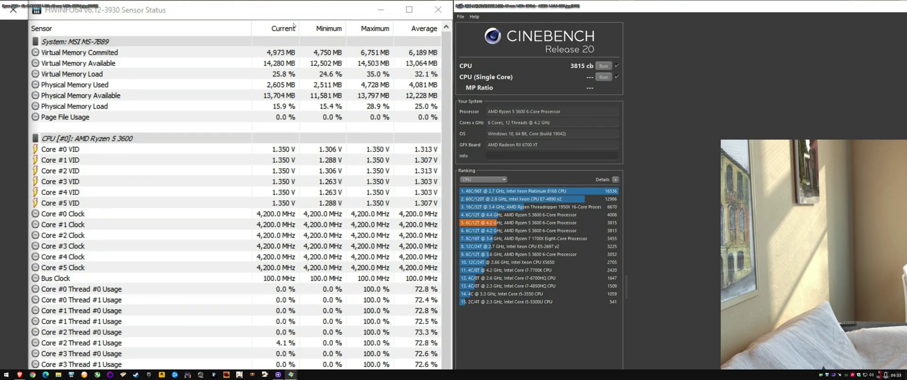
{"action": "scroll", "coordinate": [343, 64], "scroll_direction": "down", "scroll_amount": 10}
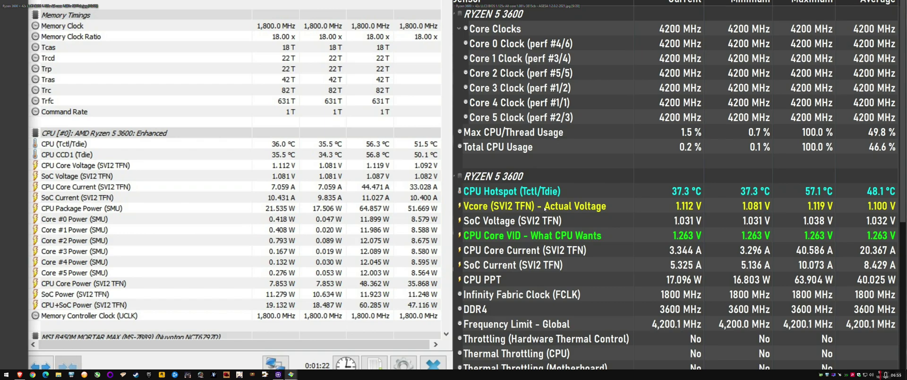
Scroll both screenshots to their Vcore rows to compare the voltage readings.
{"action": "scroll", "coordinate": [350, 178], "scroll_direction": "up", "scroll_amount": 1}
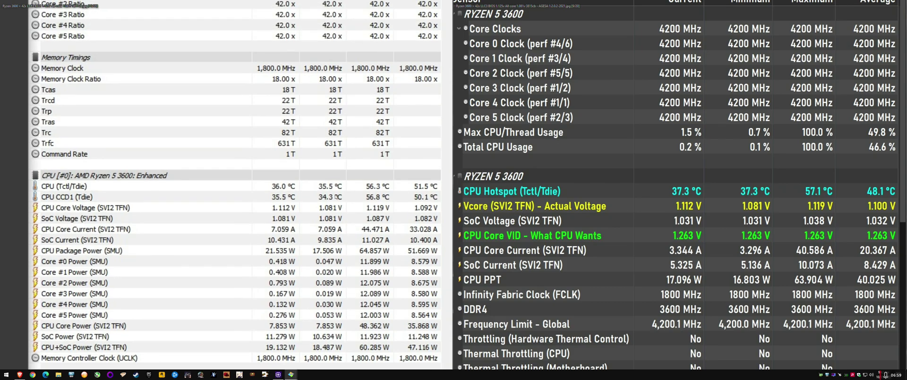
{"action": "scroll", "coordinate": [595, 219], "scroll_direction": "down", "scroll_amount": 1}
{"action": "scroll", "coordinate": [666, 197], "scroll_direction": "down", "scroll_amount": 1}
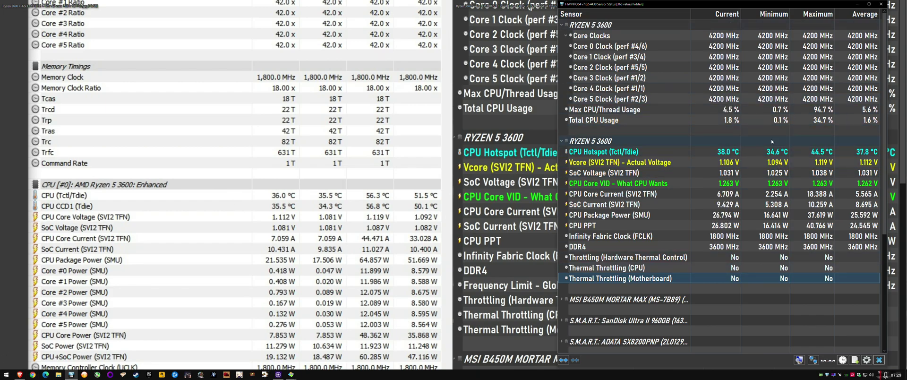
{"action": "left_click", "coordinate": [795, 155]}
{"action": "left_click_drag", "start_coordinate": [786, 182], "coordinate": [755, 167]}
{"action": "left_click", "coordinate": [764, 212]}
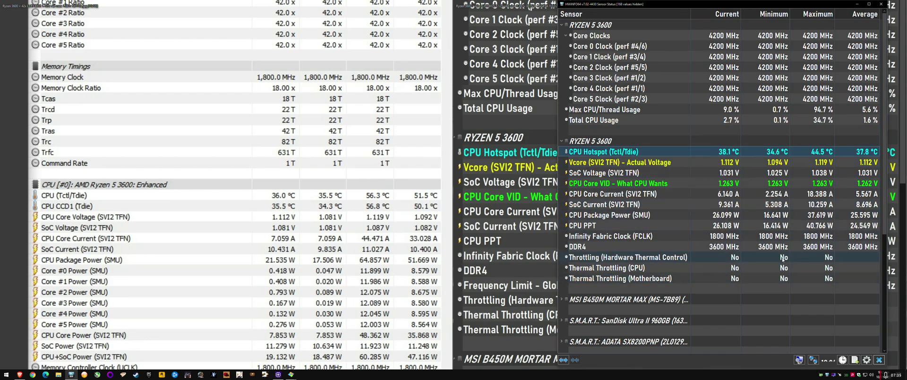